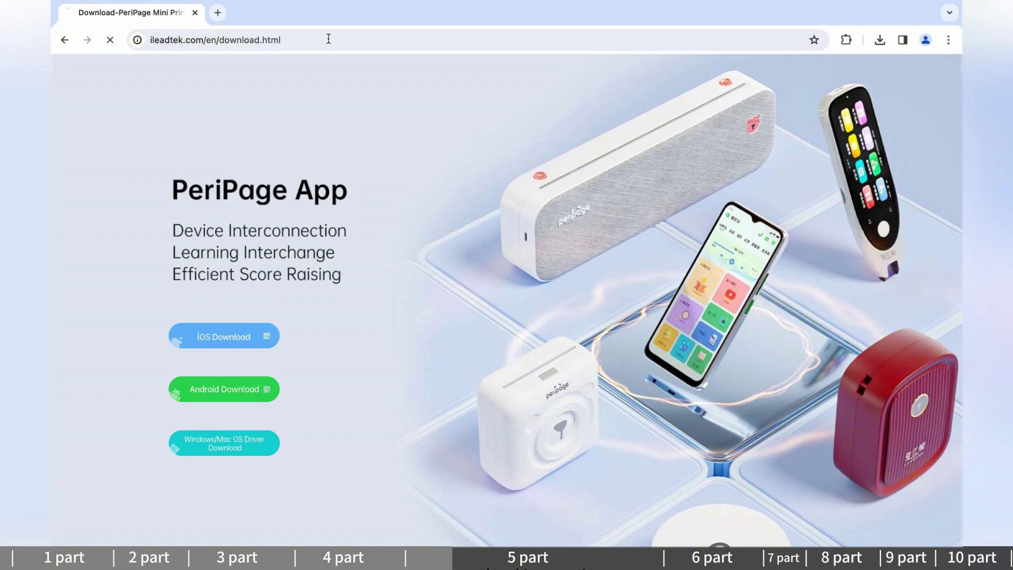
Step: Download the P80 Mac driver from the PeriPage Driver Download list
{"action": "left_click", "coordinate": [252, 447]}
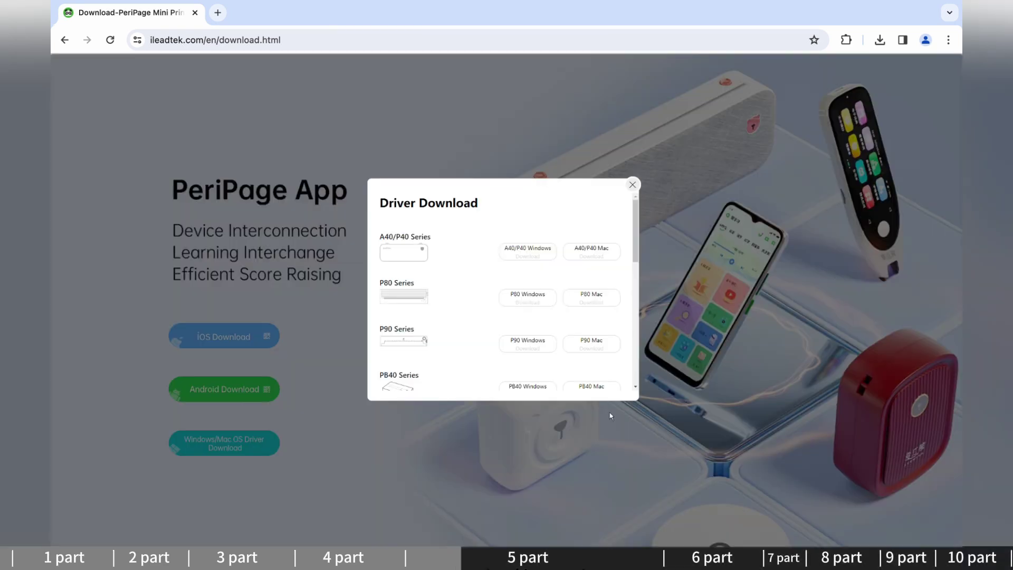
{"action": "left_click", "coordinate": [592, 301]}
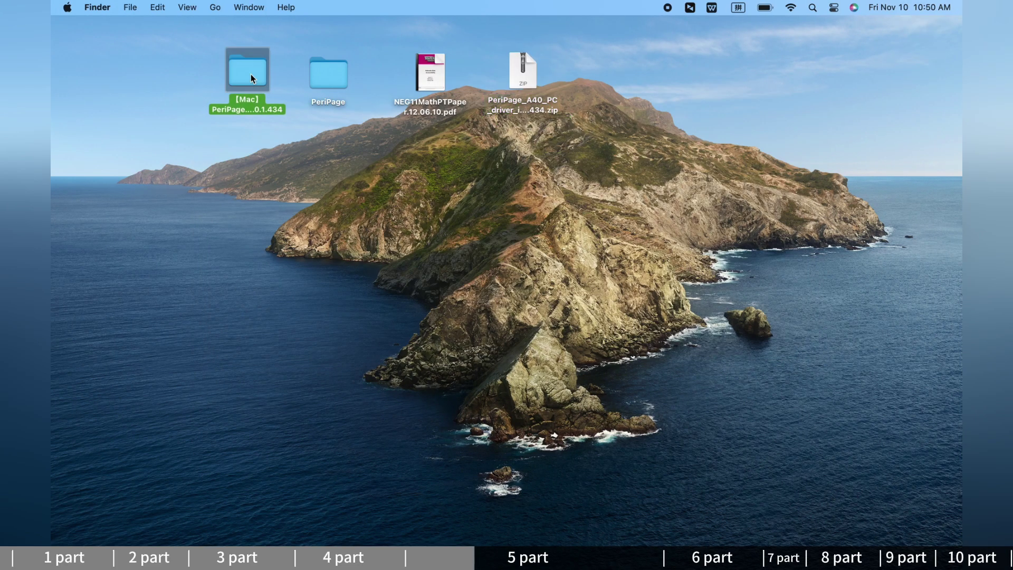
Step: Open the Mac driver folder and read the installation instructions PDF from page one
{"action": "double_click", "coordinate": [251, 74]}
{"action": "left_click", "coordinate": [385, 159]}
{"action": "scroll", "coordinate": [192, 355], "scroll_direction": "up", "scroll_amount": 5}
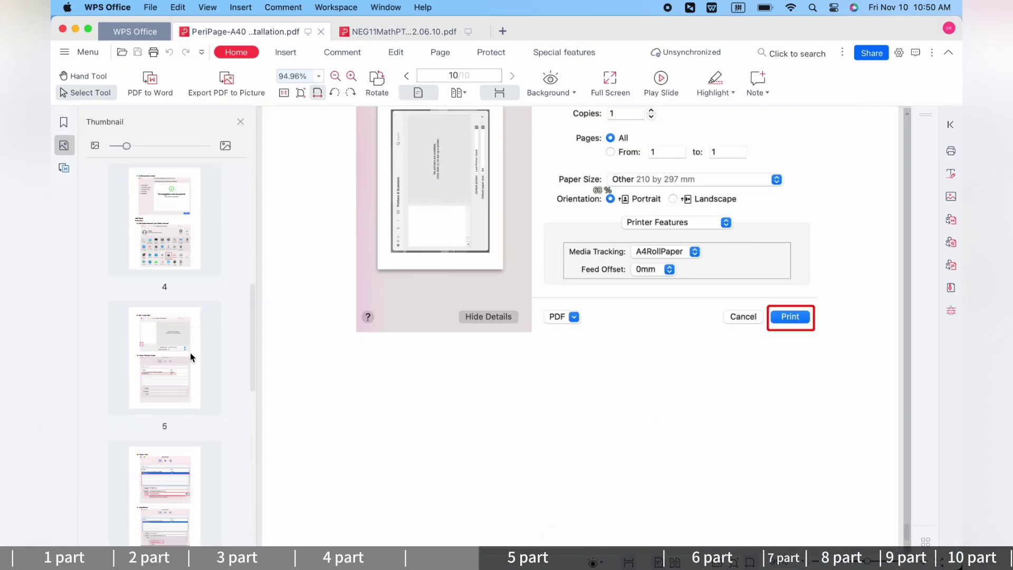
{"action": "scroll", "coordinate": [179, 264], "scroll_direction": "up", "scroll_amount": 5}
{"action": "left_click", "coordinate": [180, 265]}
{"action": "scroll", "coordinate": [405, 257], "scroll_direction": "down", "scroll_amount": 5}
{"action": "scroll", "coordinate": [405, 257], "scroll_direction": "down", "scroll_amount": 10}
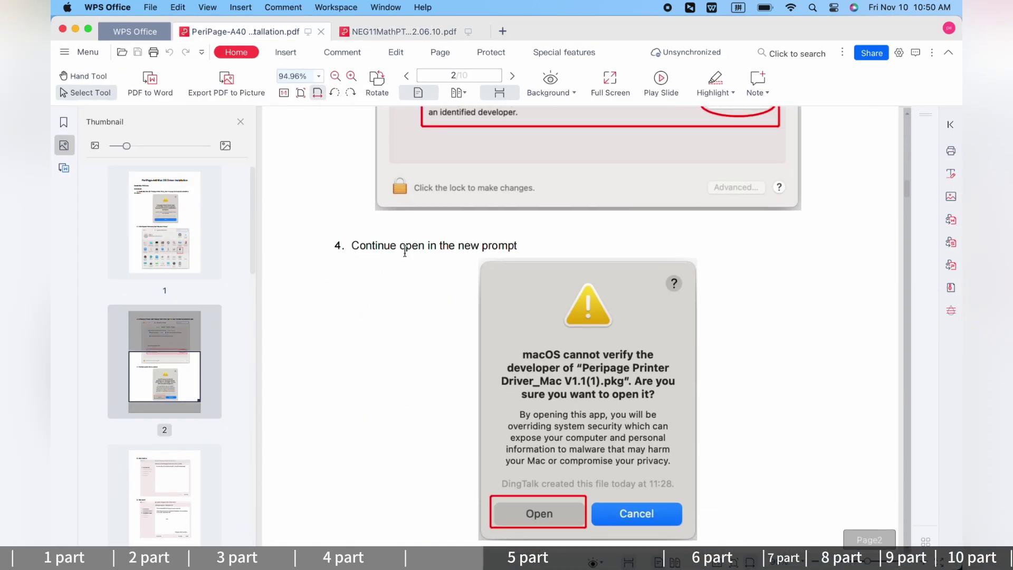
{"action": "scroll", "coordinate": [405, 256], "scroll_direction": "down", "scroll_amount": 10}
{"action": "scroll", "coordinate": [405, 257], "scroll_direction": "down", "scroll_amount": 3}
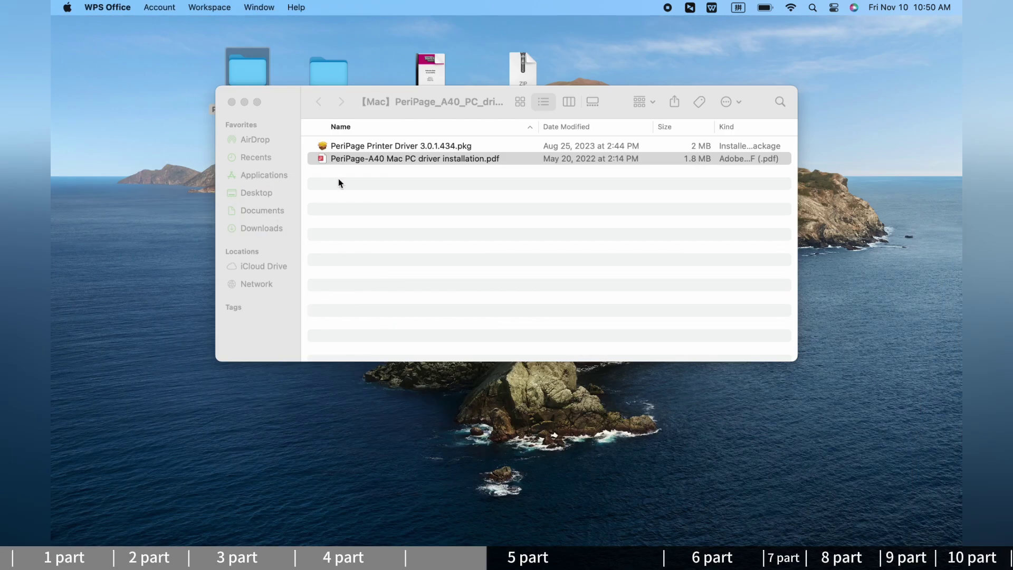
Step: Run the PeriPage driver .pkg with password and Desktop access, then close it when finished
{"action": "double_click", "coordinate": [514, 146]}
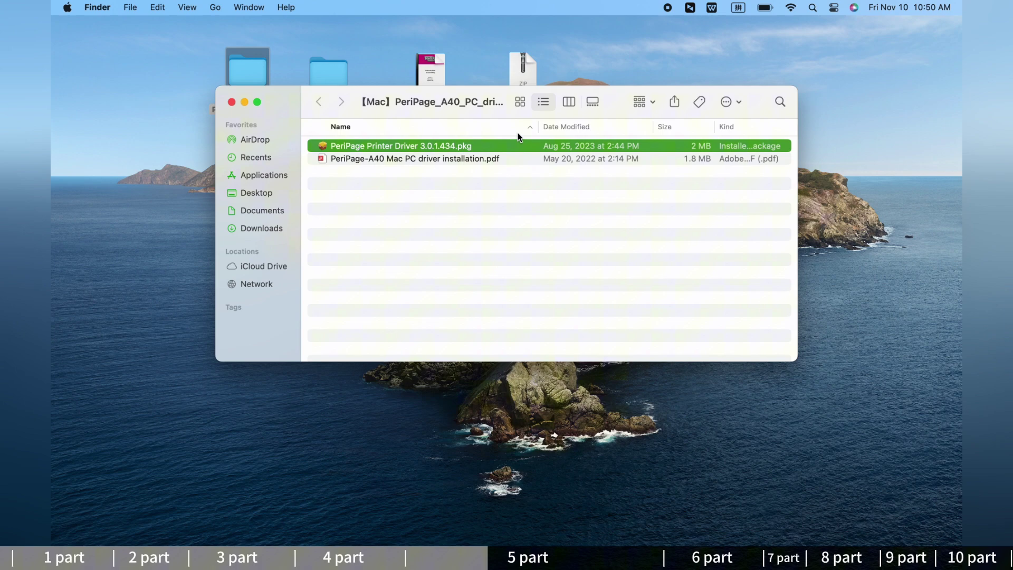
{"action": "left_click", "coordinate": [667, 369]}
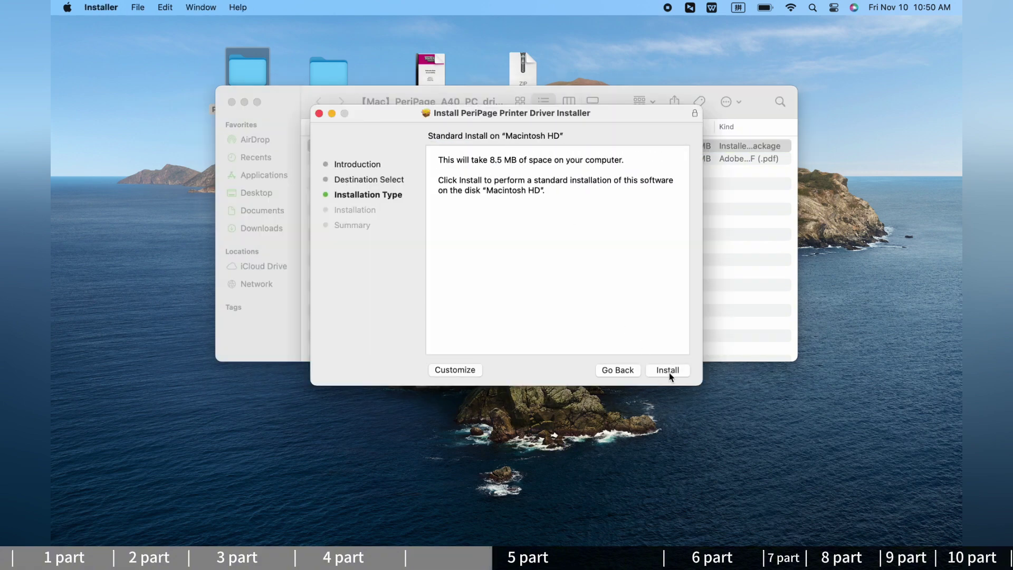
{"action": "left_click", "coordinate": [669, 370]}
{"action": "left_click", "coordinate": [553, 266]}
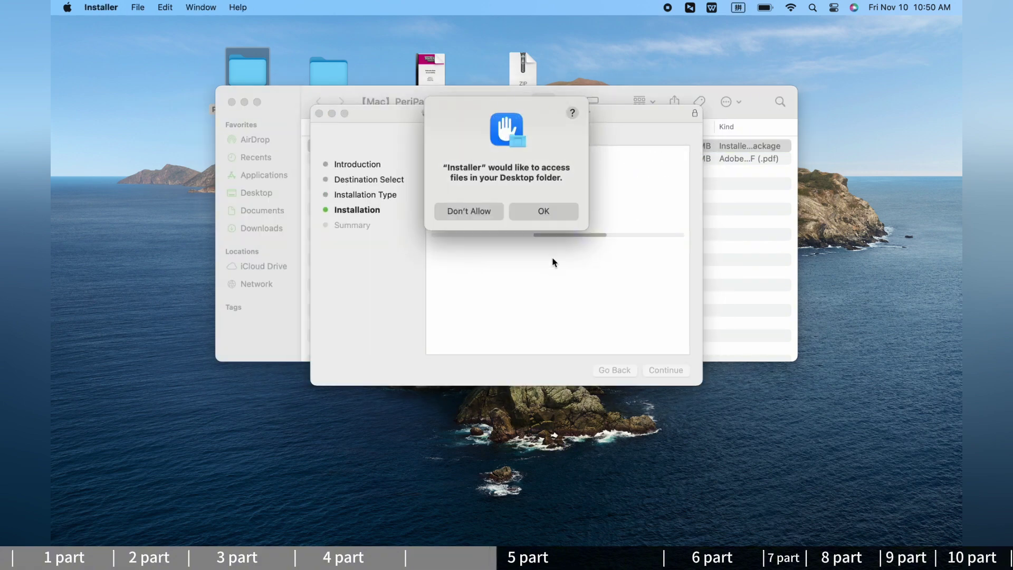
{"action": "left_click", "coordinate": [549, 209]}
{"action": "left_click", "coordinate": [671, 372]}
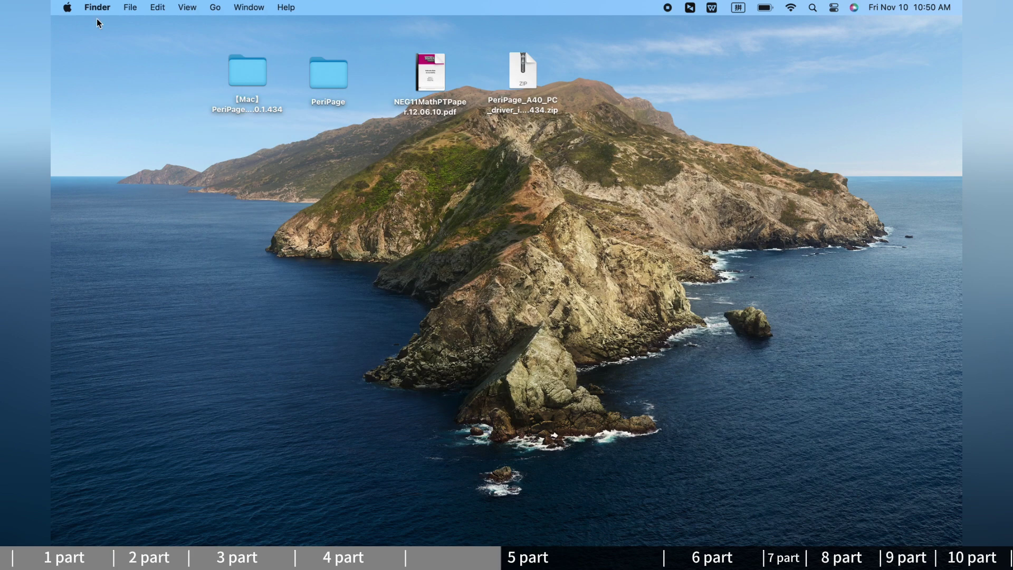
Step: In Printers & Scanners, add the PPG P80 HD printer with the PeriPage PPG P80 HD driver
{"action": "left_click", "coordinate": [68, 7]}
{"action": "left_click", "coordinate": [76, 47]}
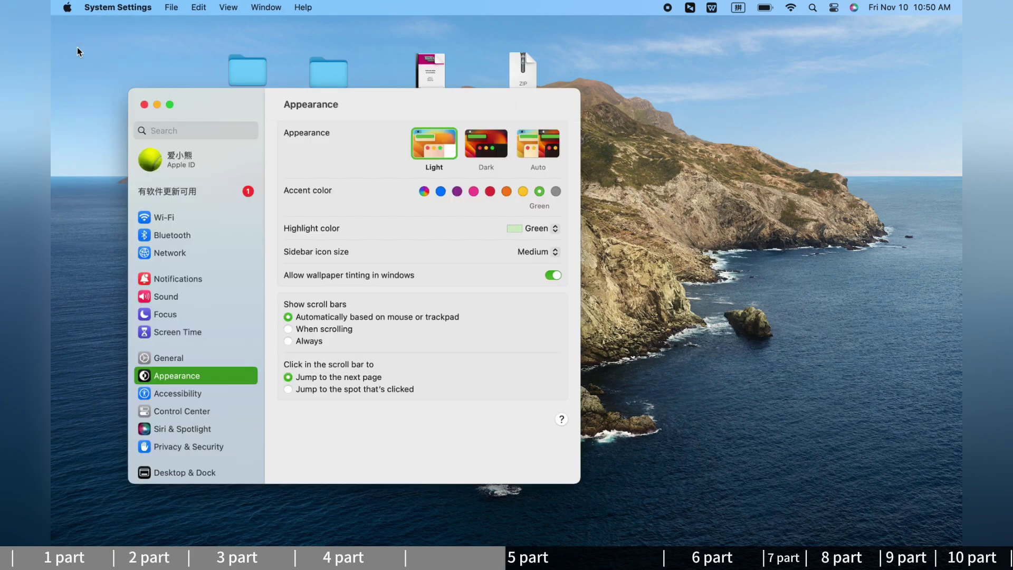
{"action": "scroll", "coordinate": [169, 333], "scroll_direction": "down", "scroll_amount": 5}
{"action": "scroll", "coordinate": [190, 467], "scroll_direction": "down", "scroll_amount": 1}
{"action": "left_click", "coordinate": [192, 470]}
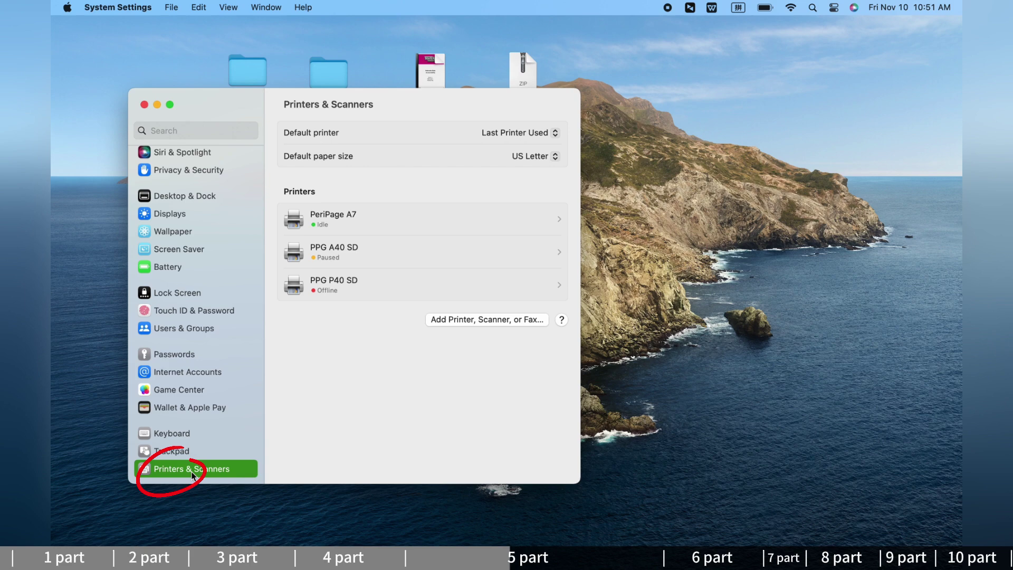
{"action": "left_click", "coordinate": [469, 320]}
{"action": "left_click", "coordinate": [285, 272]}
{"action": "left_click", "coordinate": [292, 409]}
{"action": "left_click", "coordinate": [316, 436]}
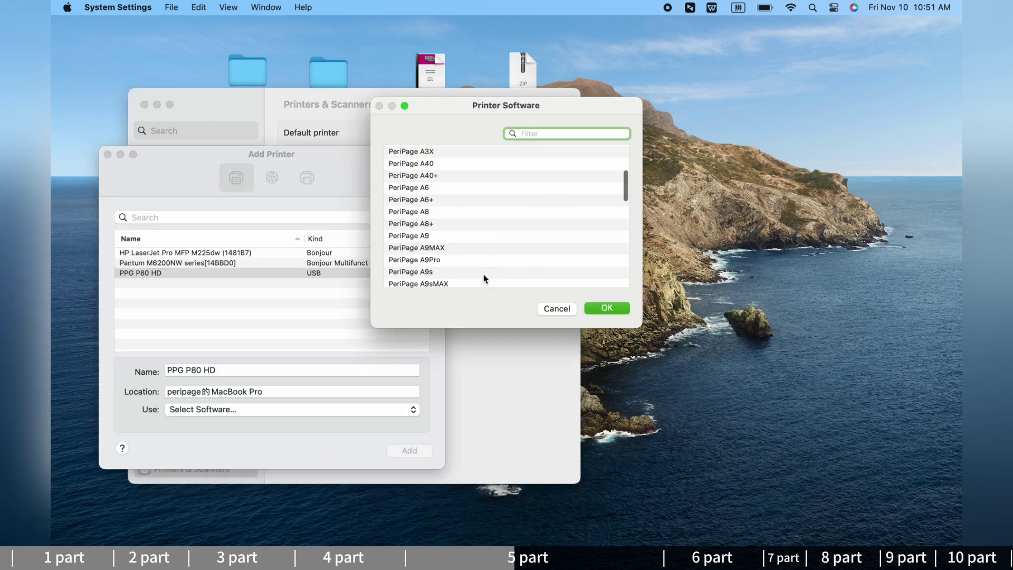
{"action": "scroll", "coordinate": [483, 274], "scroll_direction": "down", "scroll_amount": 5}
{"action": "left_click", "coordinate": [472, 213]}
{"action": "left_click", "coordinate": [606, 308]}
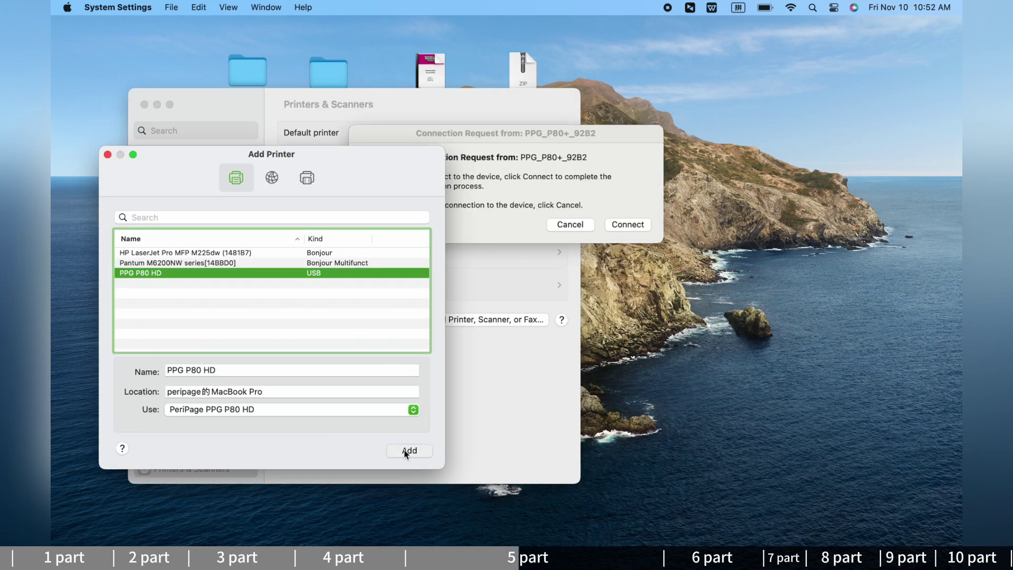
{"action": "left_click", "coordinate": [408, 450]}
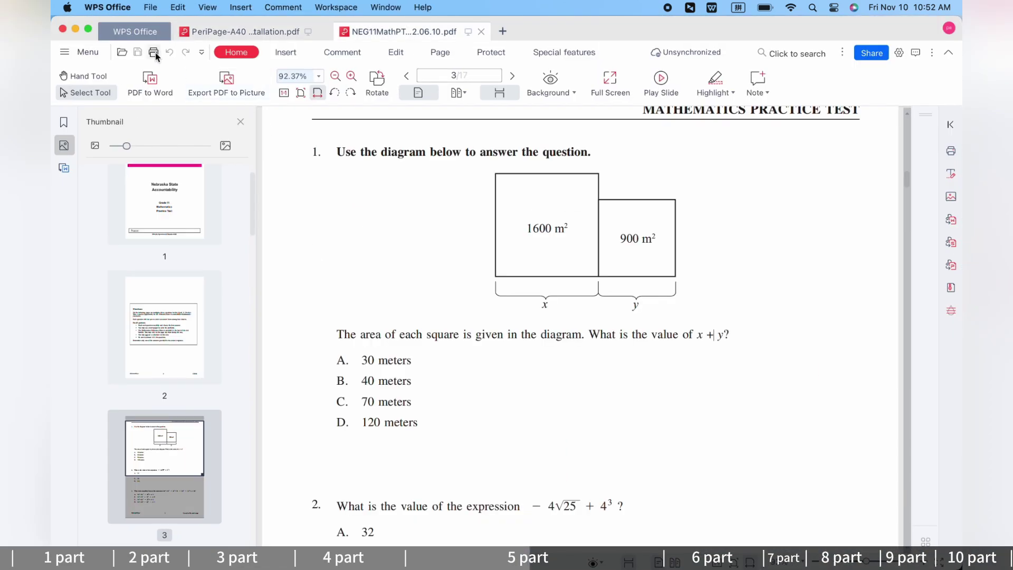
Step: Set the WPS print range to page 3–3 and print concentration to 2
{"action": "left_click", "coordinate": [542, 231]}
{"action": "type", "text": "3"}
{"action": "key", "text": "Tab"}
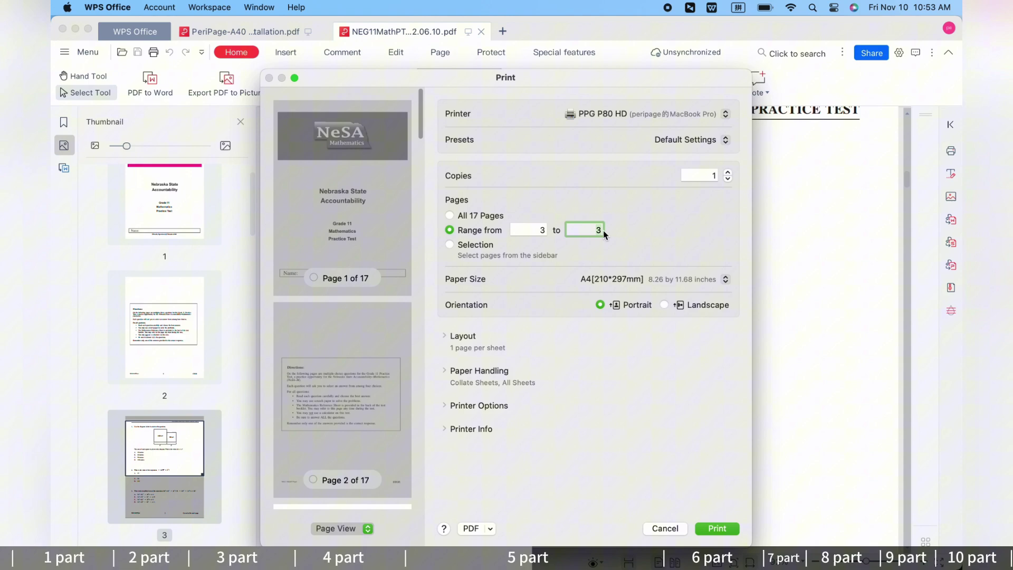
{"action": "type", "text": "3"}
{"action": "left_click", "coordinate": [463, 335]}
{"action": "left_click", "coordinate": [478, 371]}
{"action": "left_click", "coordinate": [482, 429]}
{"action": "left_click", "coordinate": [457, 305]}
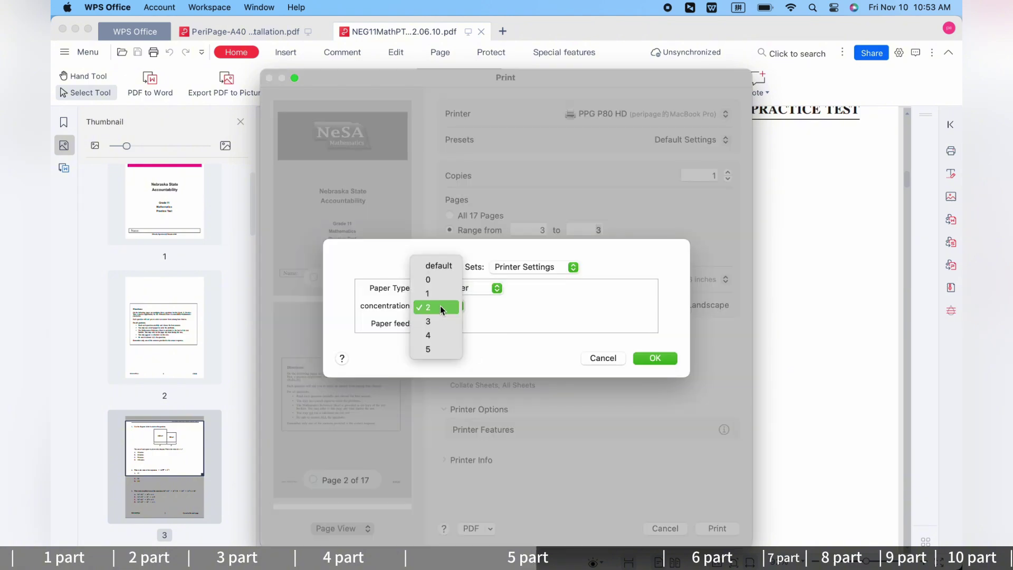
{"action": "left_click", "coordinate": [655, 357]}
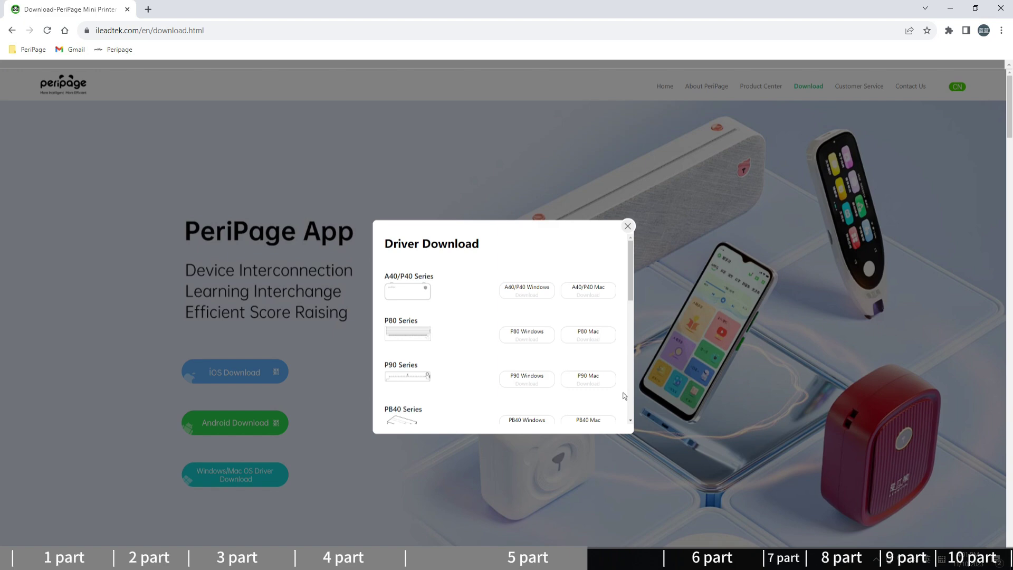
Step: Start the P80 Windows driver download from the Driver Download list
{"action": "left_click", "coordinate": [536, 338]}
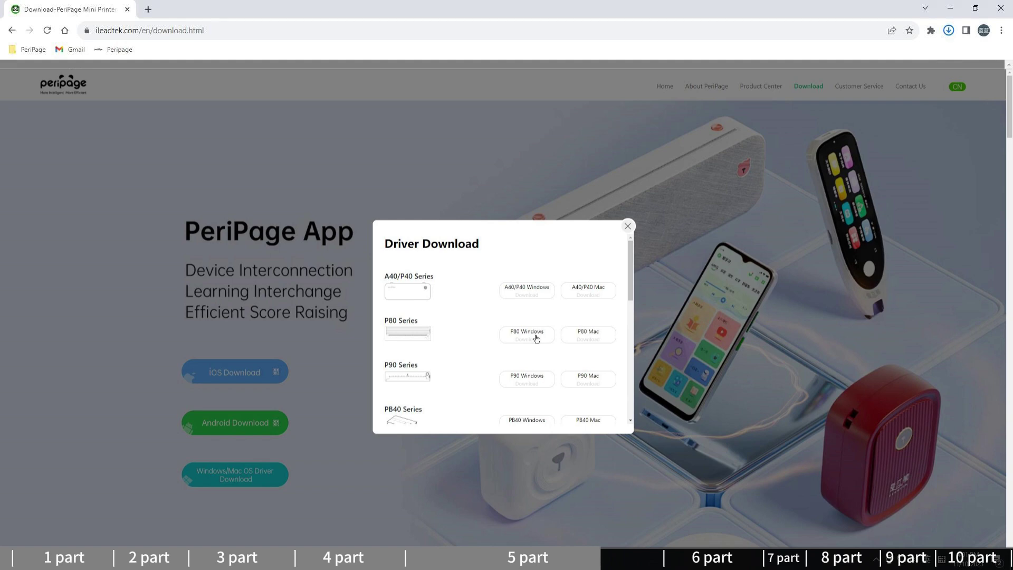
Step: Close the download list, minimize the browser, and launch PeriPage_Printer_Driver_3.0.1.435 setup
{"action": "left_click", "coordinate": [628, 226]}
{"action": "left_click", "coordinate": [949, 8]}
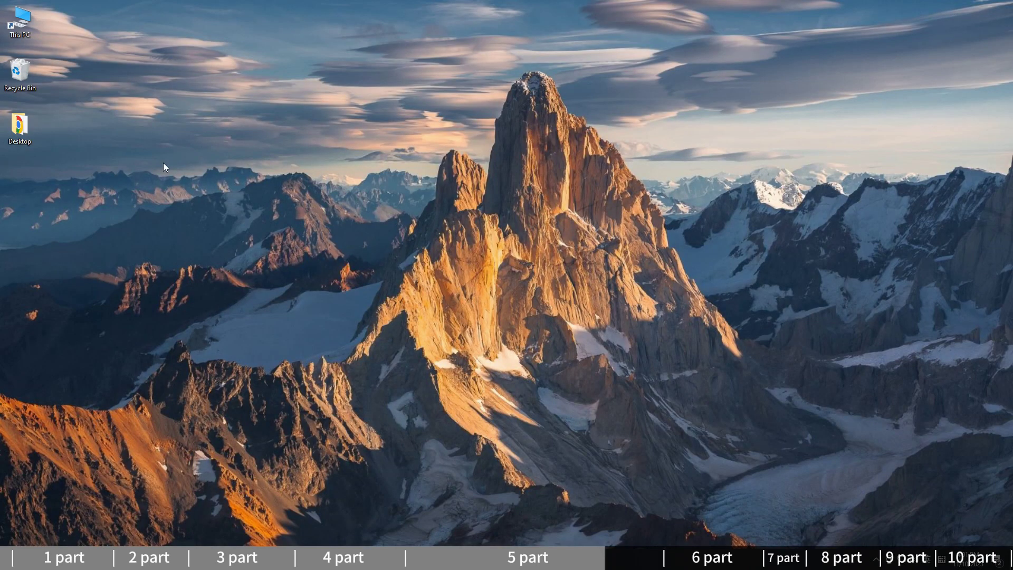
{"action": "double_click", "coordinate": [37, 241]}
{"action": "double_click", "coordinate": [475, 98]}
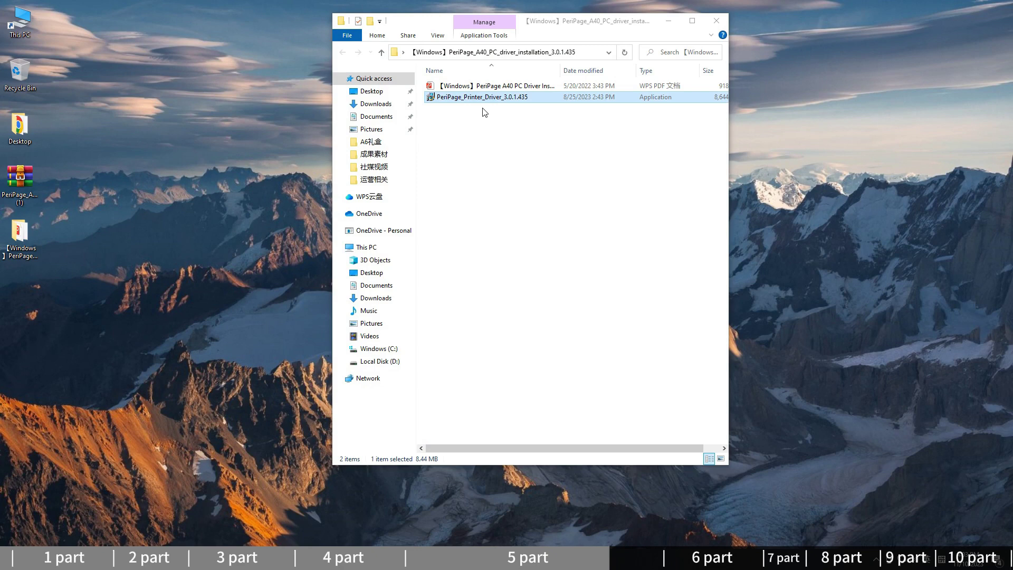
Step: Install the PPG P80 HD over USB, then open the Windows instructions PDF
{"action": "left_click", "coordinate": [594, 371]}
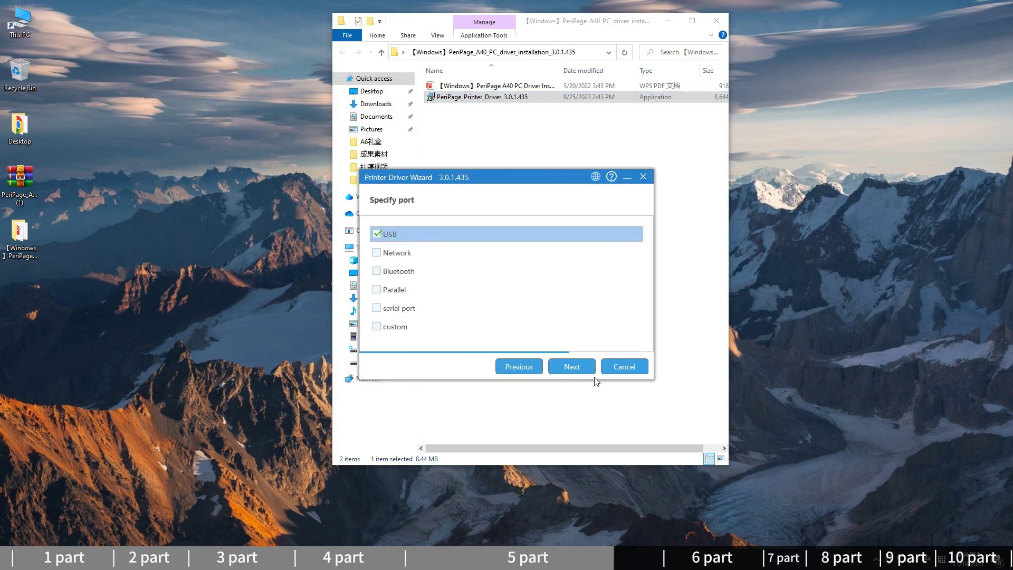
{"action": "left_click", "coordinate": [593, 374]}
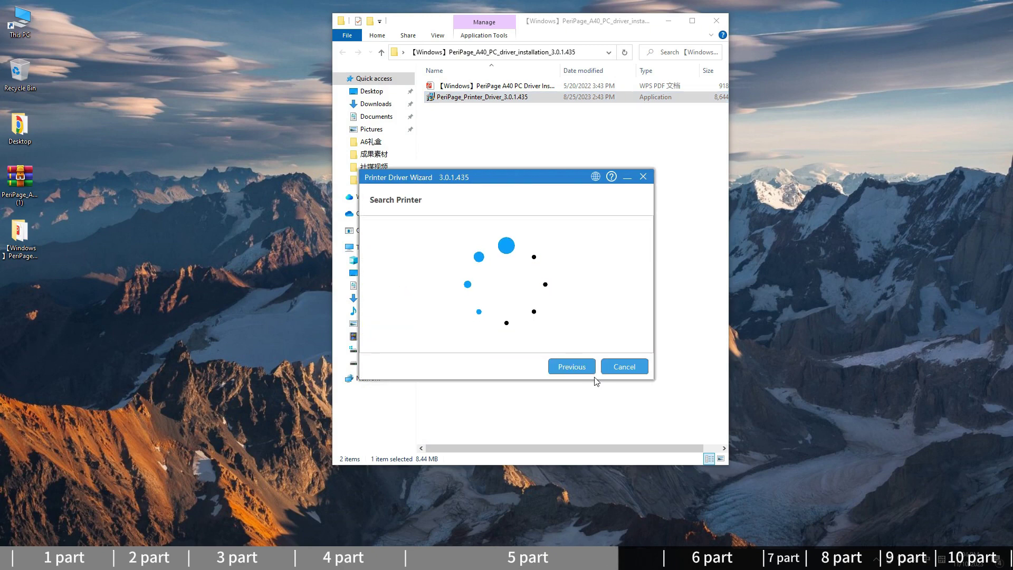
{"action": "left_click", "coordinate": [590, 372]}
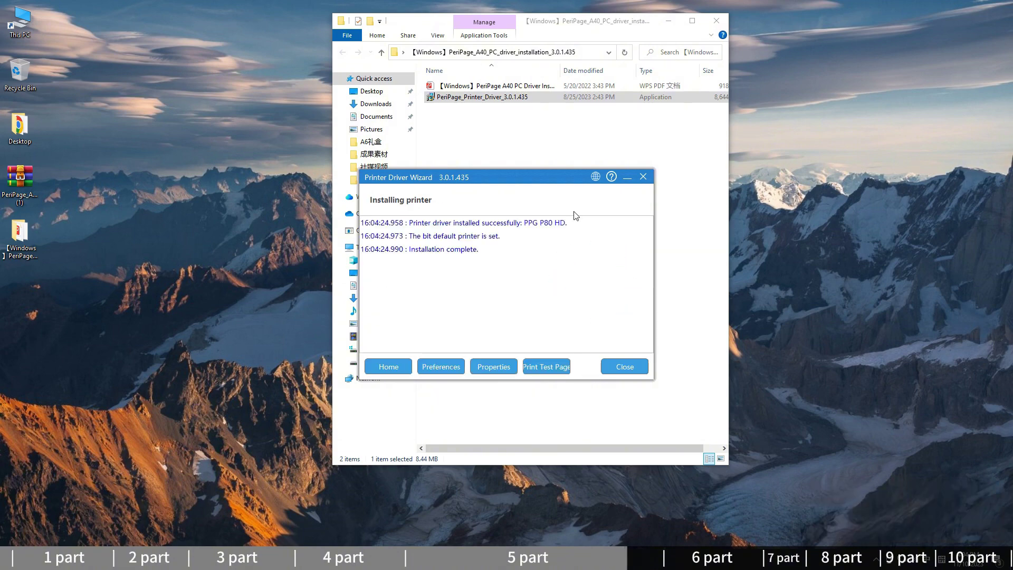
{"action": "double_click", "coordinate": [499, 86]}
{"action": "left_click_drag", "start_coordinate": [985, 145], "coordinate": [972, 315]}
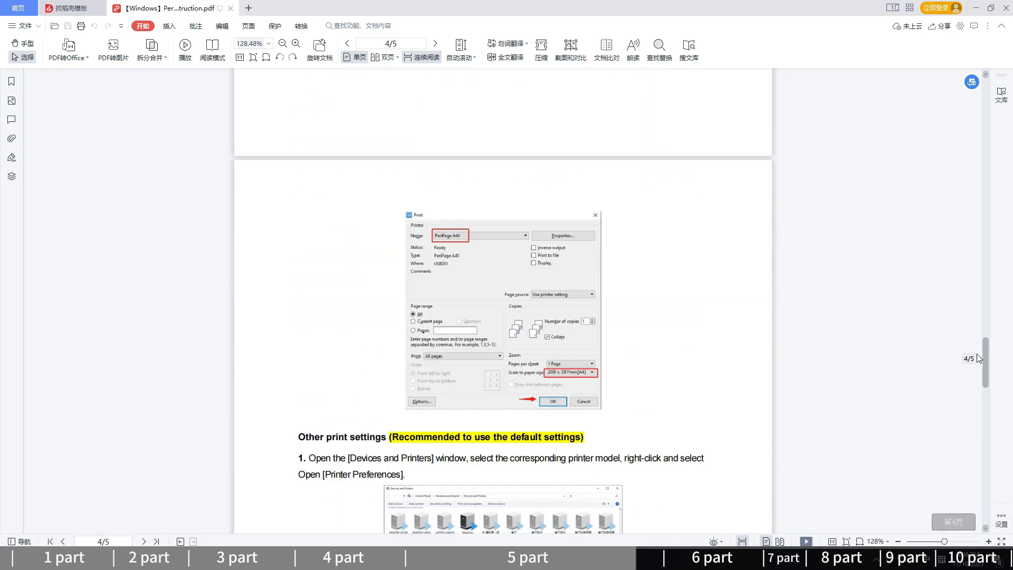
Step: Print the math test to the PPG P80 HD on A4, checking its Grapha and Stock properties
{"action": "key", "text": "ctrl+p"}
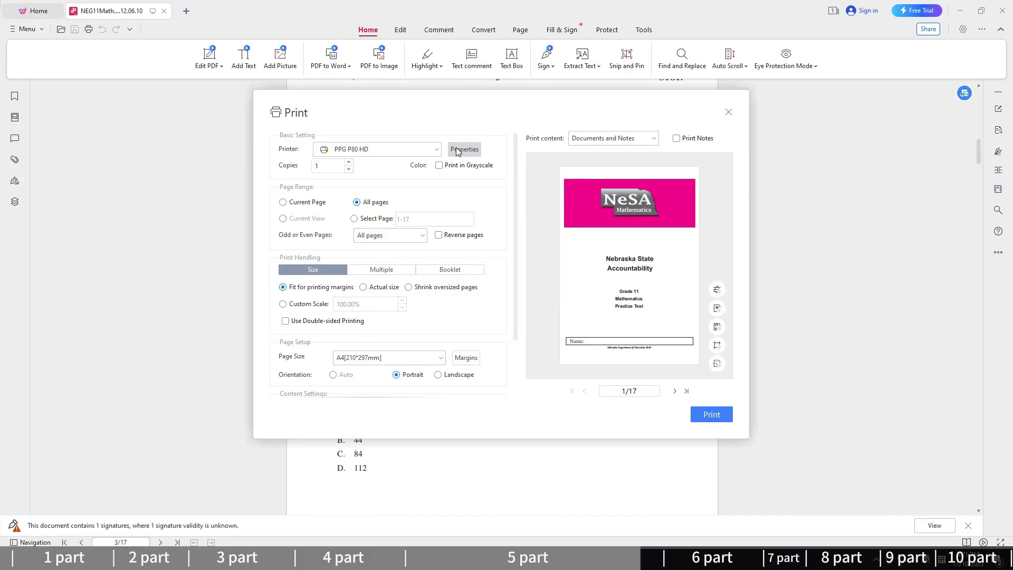
{"action": "left_click", "coordinate": [465, 148]}
{"action": "left_click", "coordinate": [369, 269]}
{"action": "left_click", "coordinate": [304, 123]}
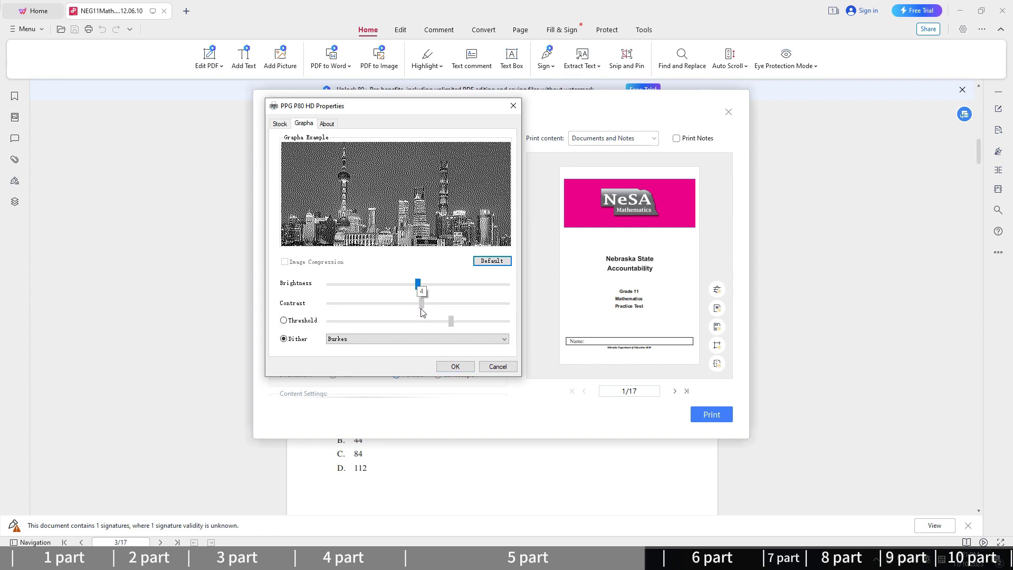
{"action": "left_click", "coordinate": [279, 124]}
{"action": "left_click", "coordinate": [455, 365]}
{"action": "scroll", "coordinate": [518, 324], "scroll_direction": "down", "scroll_amount": 3}
{"action": "left_click", "coordinate": [439, 290]}
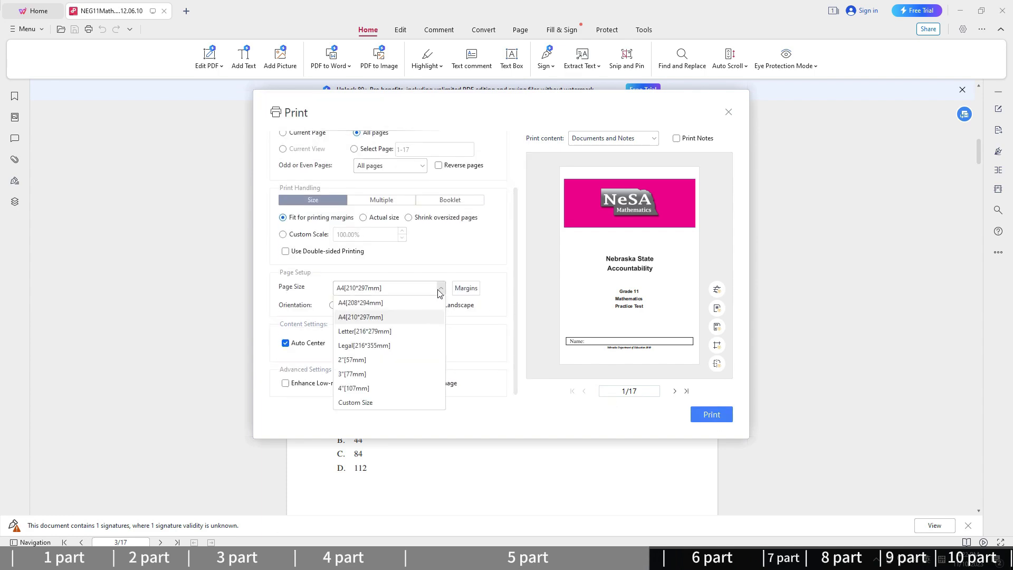
{"action": "left_click", "coordinate": [719, 417]}
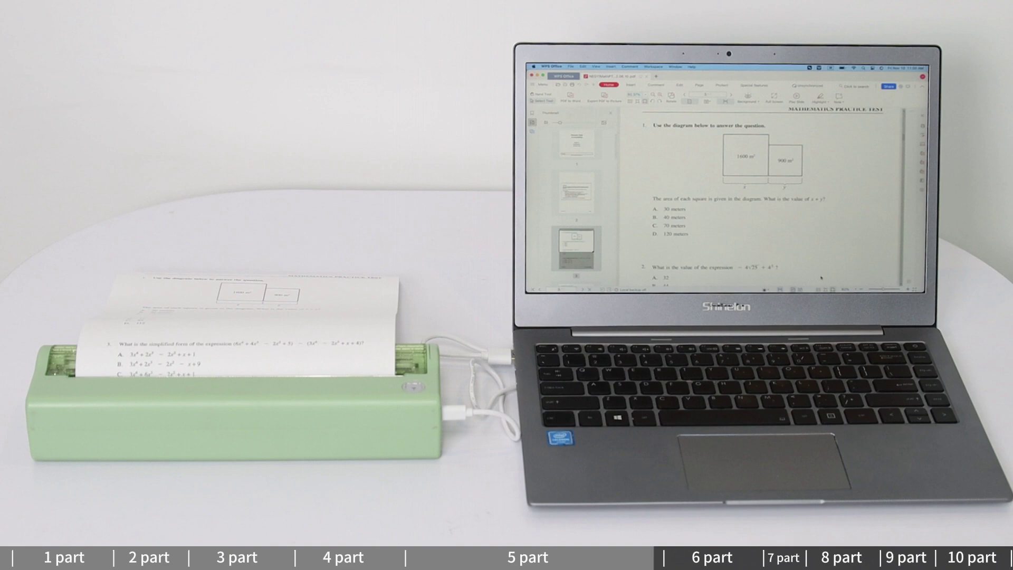